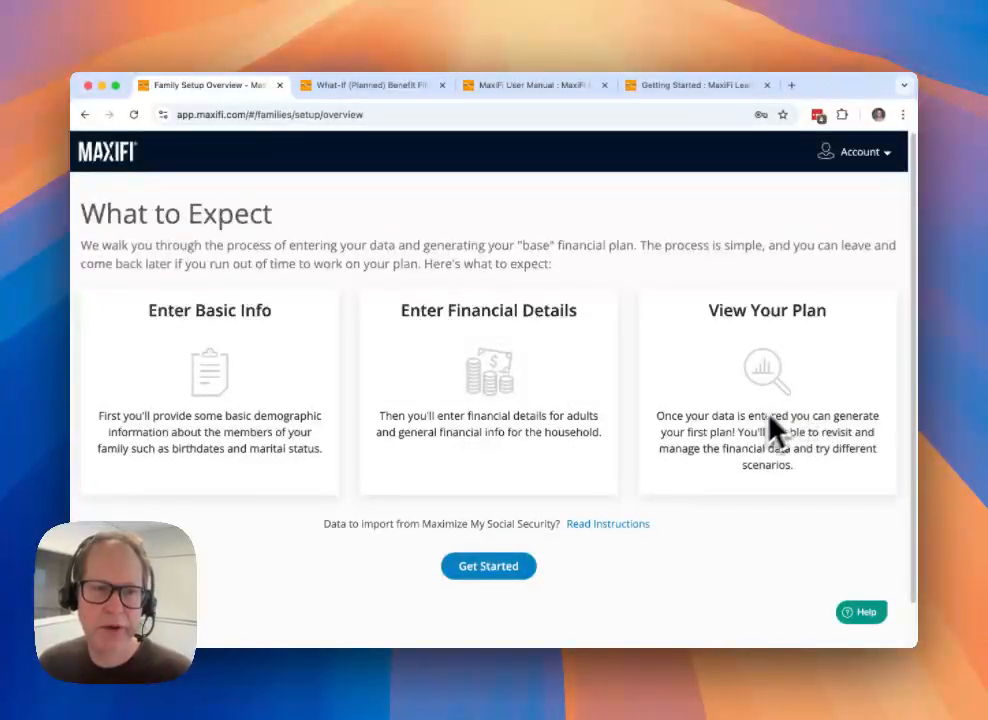
# Start the guided setup and answer No to being currently married or partnered, ever having been married, and having children
pyautogui.click(515, 570)
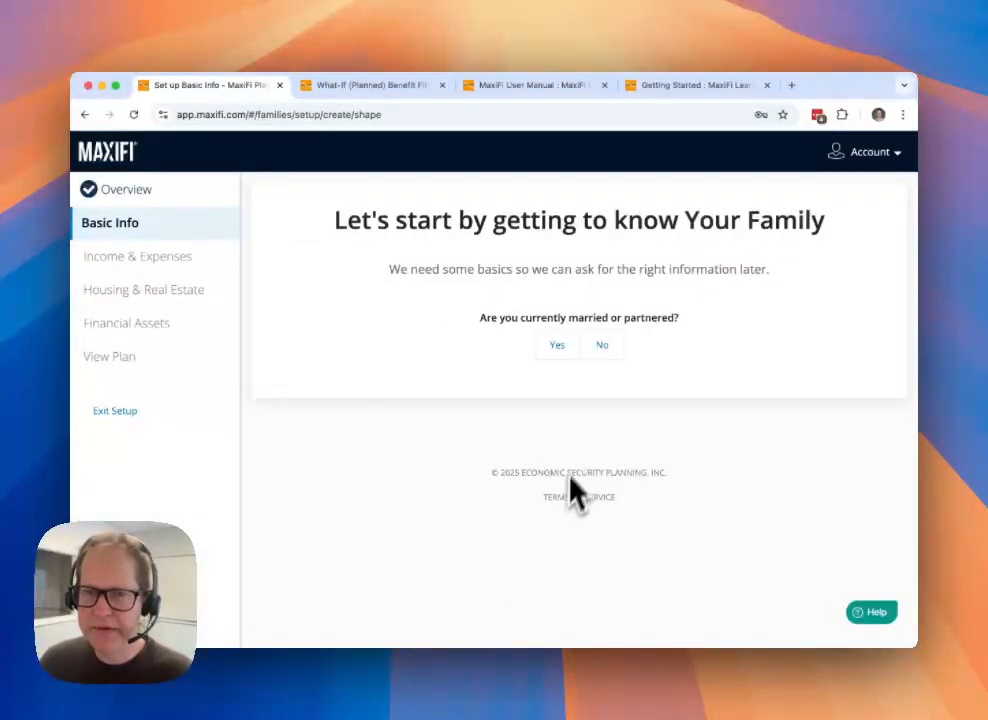
pyautogui.click(610, 346)
pyautogui.click(603, 408)
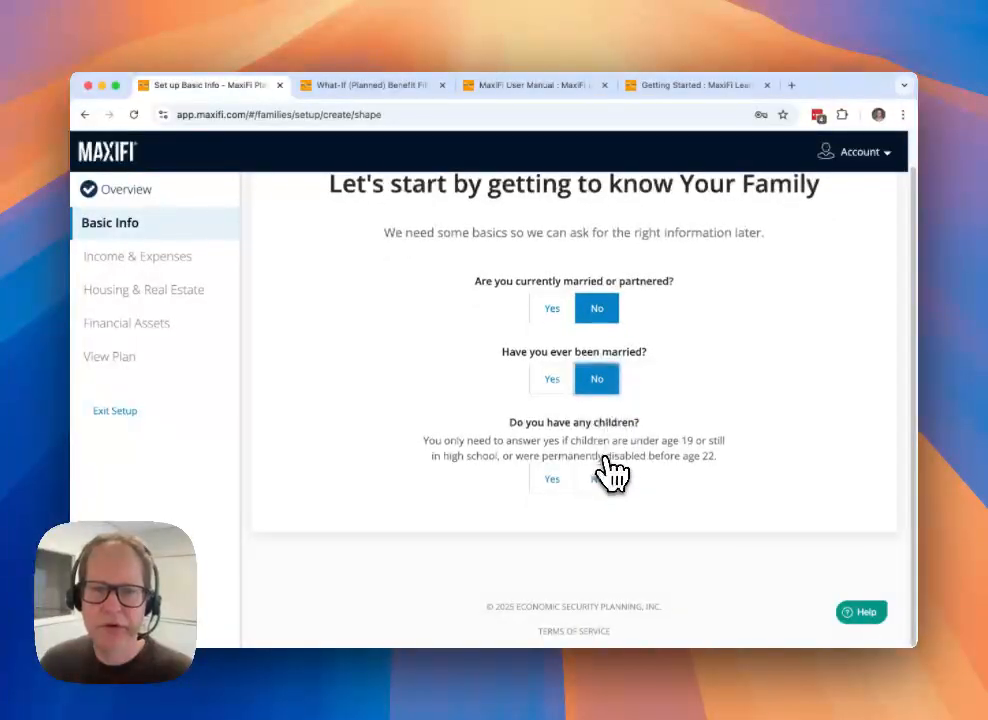
pyautogui.click(611, 472)
pyautogui.click(586, 502)
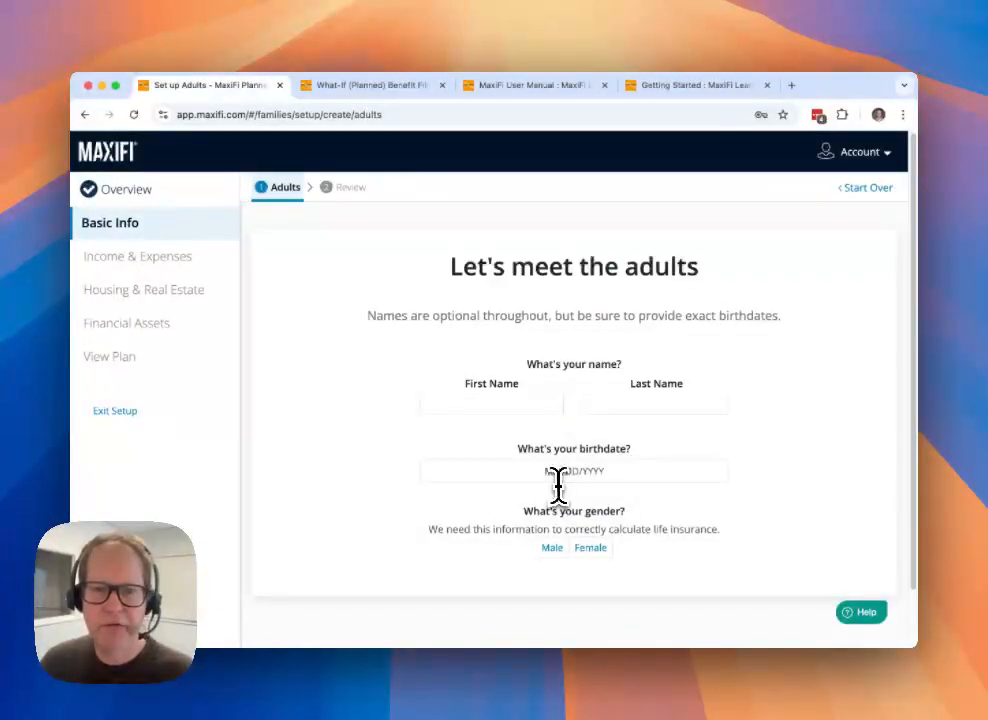
# Enter the adult's birthdate, set the gender to Male, and accept the family review
pyautogui.click(536, 468)
pyautogui.write('1/1/')
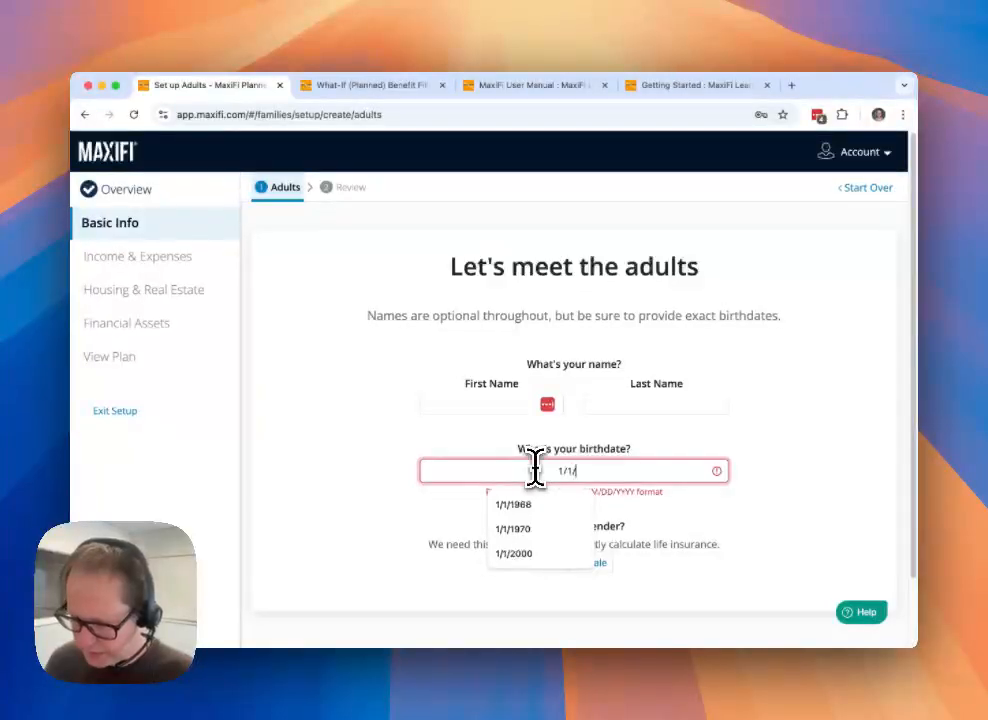
pyautogui.write('1968')
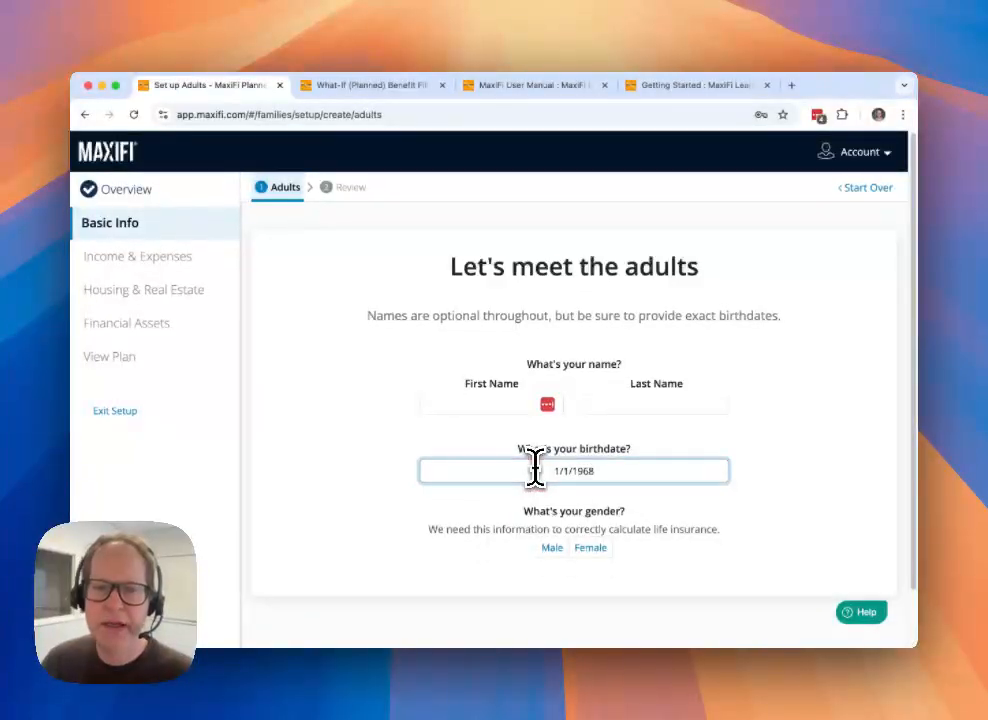
pyautogui.click(560, 548)
pyautogui.scroll(-2, 578, 560)
pyautogui.click(576, 498)
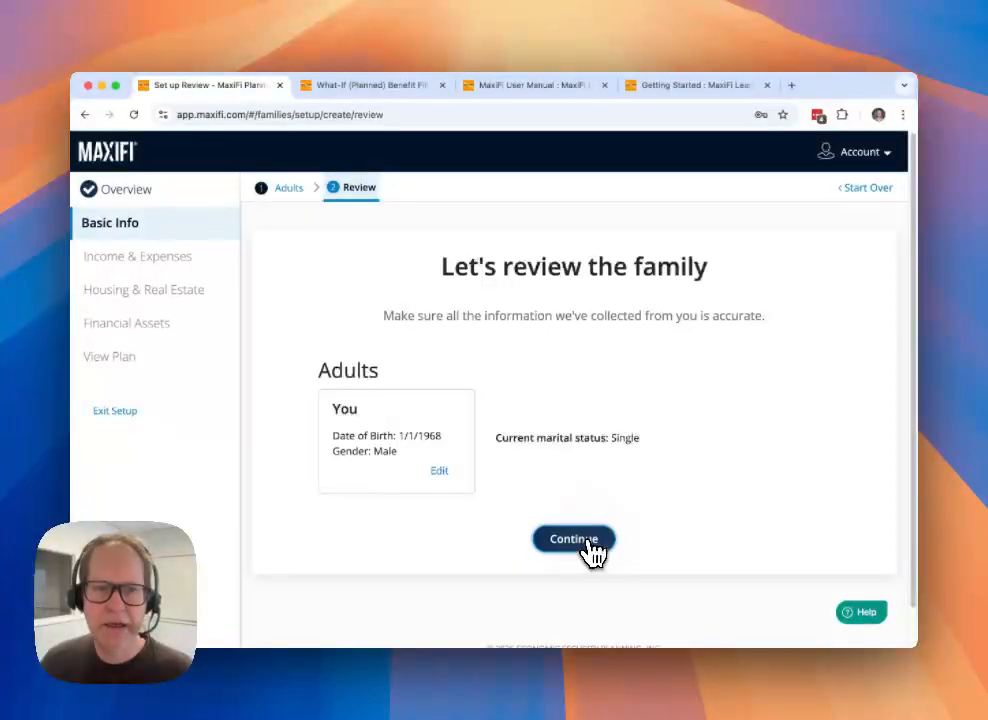
pyautogui.click(585, 541)
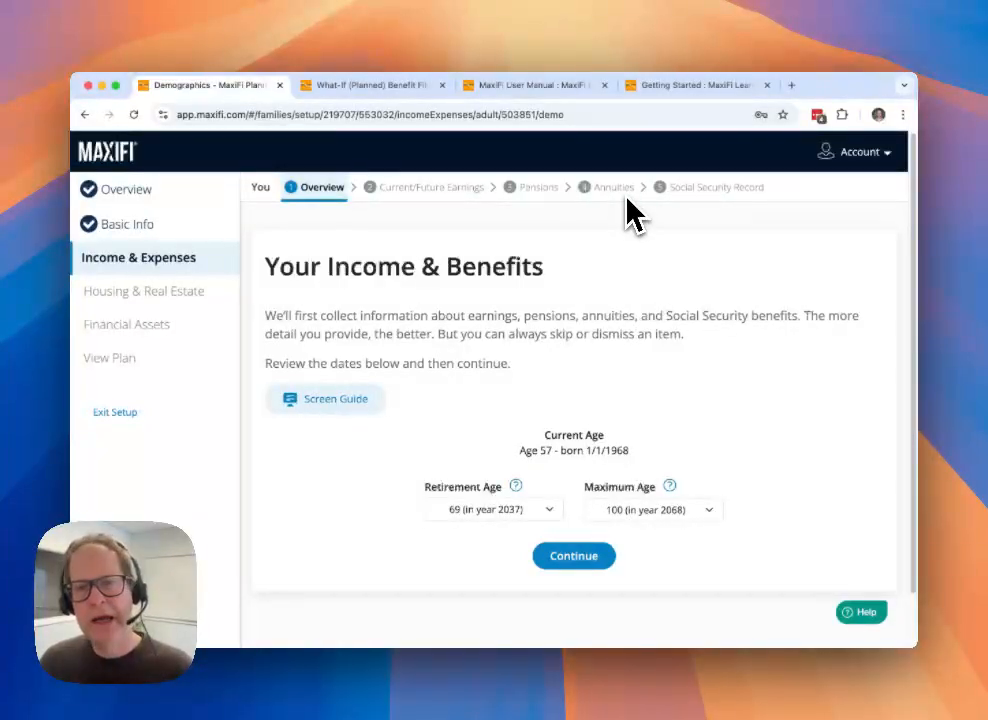
# Accept the retirement and maximum ages, mark current/future earnings as applicable but skipped for now, and proceed to pensions
pyautogui.click(600, 556)
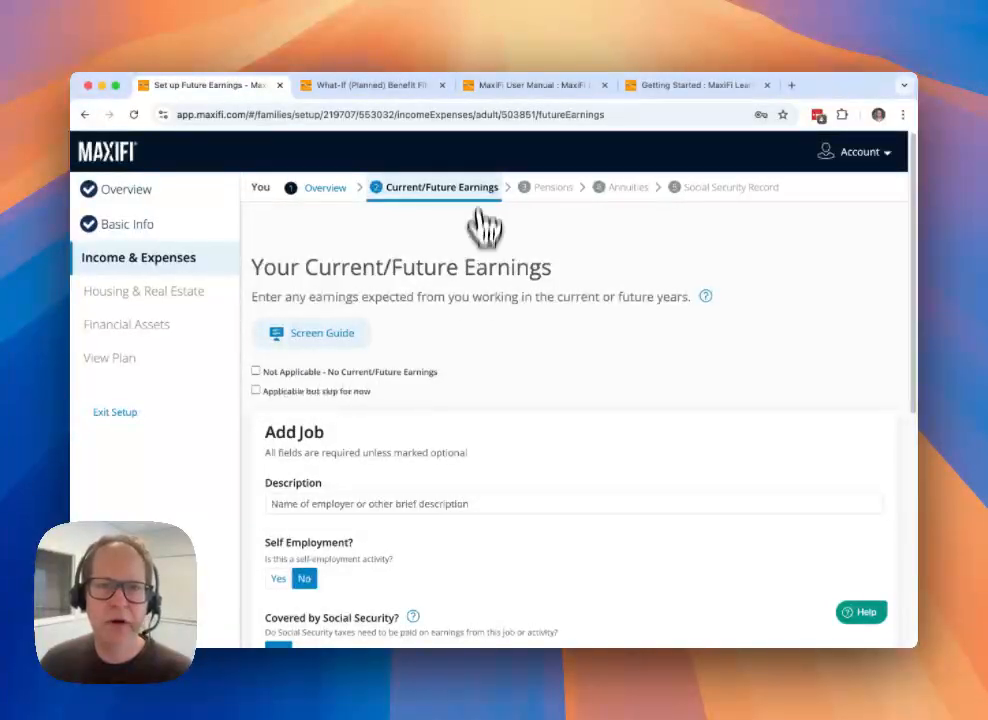
pyautogui.click(258, 373)
pyautogui.click(259, 374)
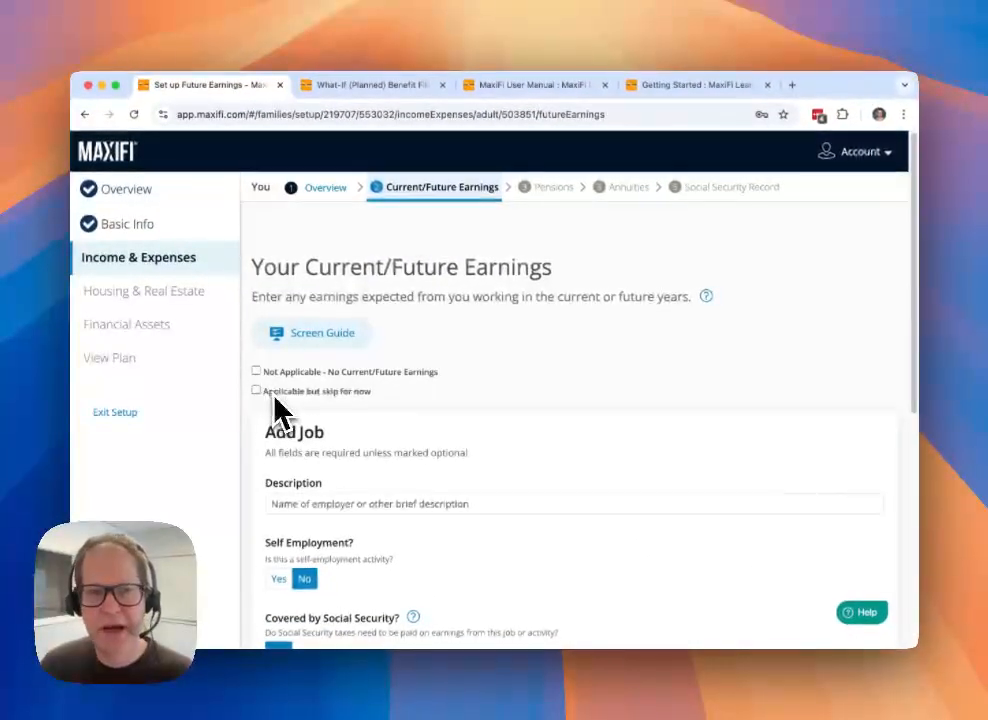
pyautogui.click(270, 395)
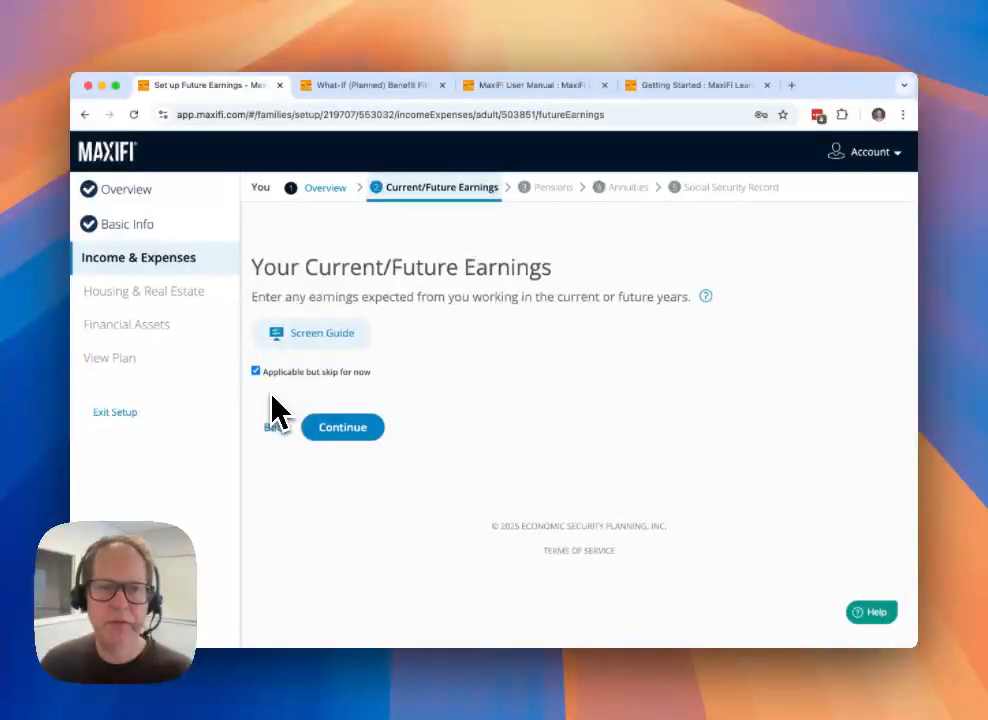
pyautogui.click(355, 447)
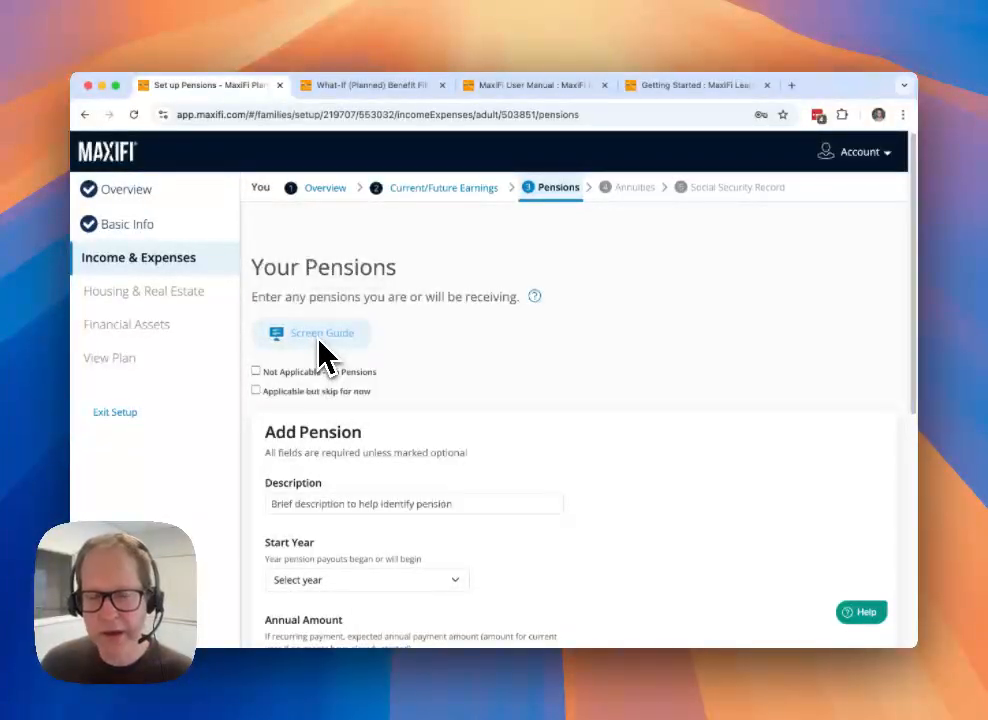
# Read through the screen guide for the pensions page and close it
pyautogui.click(355, 340)
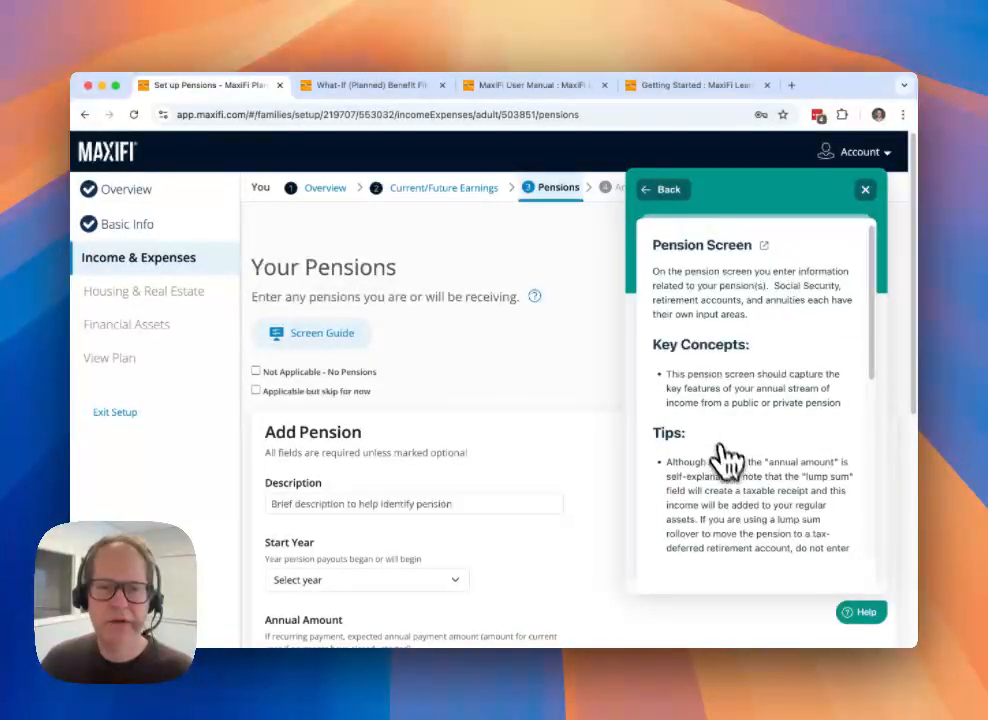
pyautogui.scroll(-5, 728, 459)
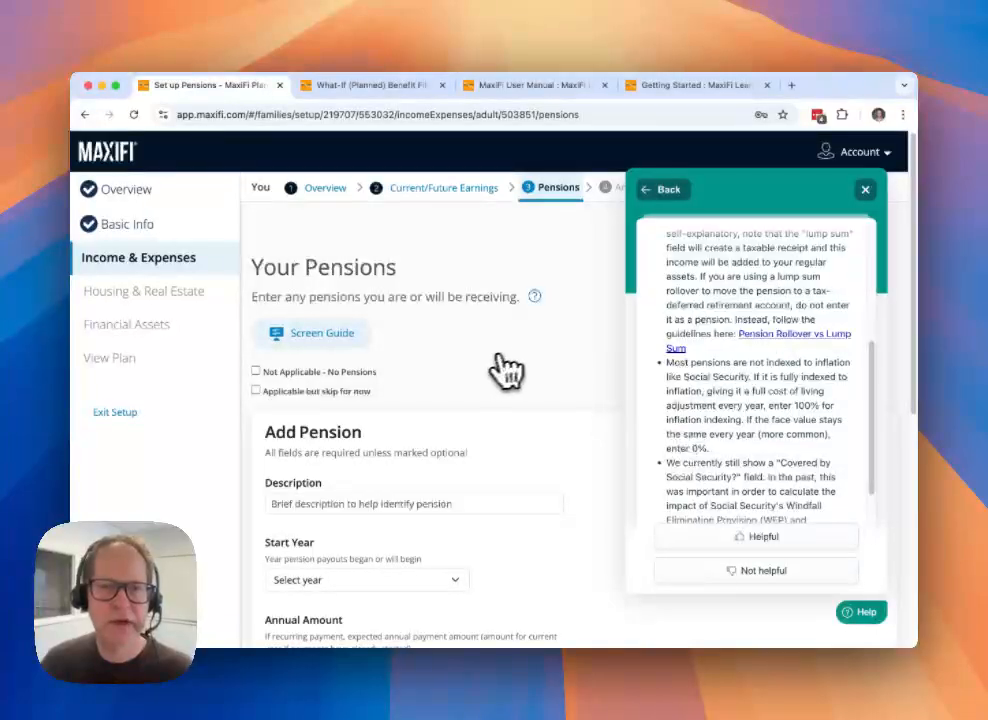
pyautogui.click(864, 191)
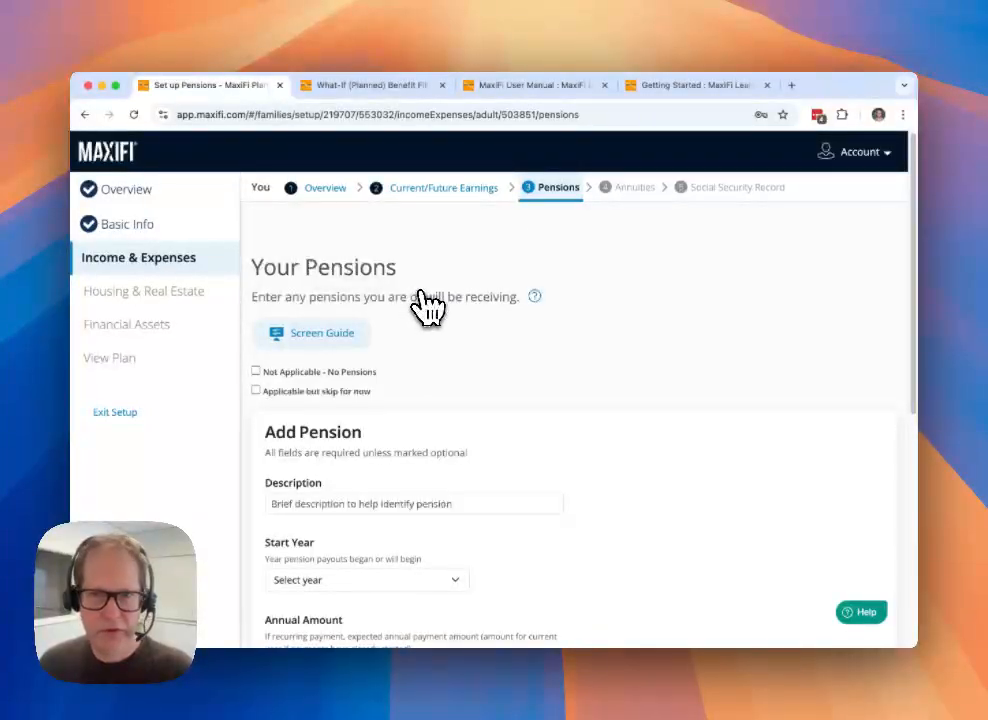
# Exit the guided setup and open your Current/Future Earnings section in the base profile
pyautogui.click(133, 420)
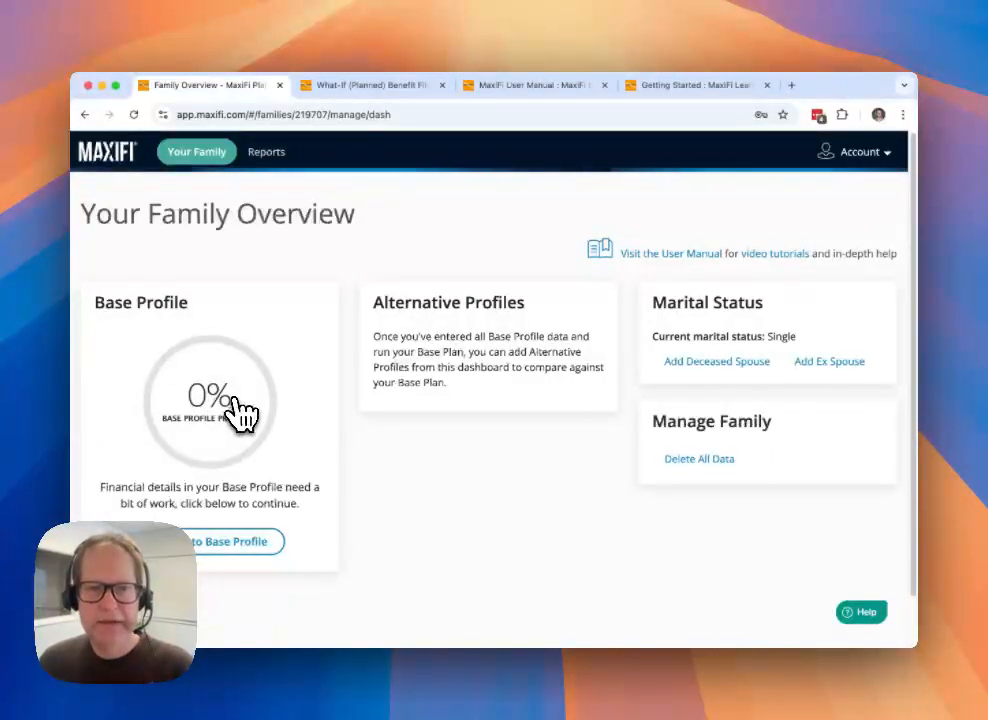
pyautogui.click(237, 410)
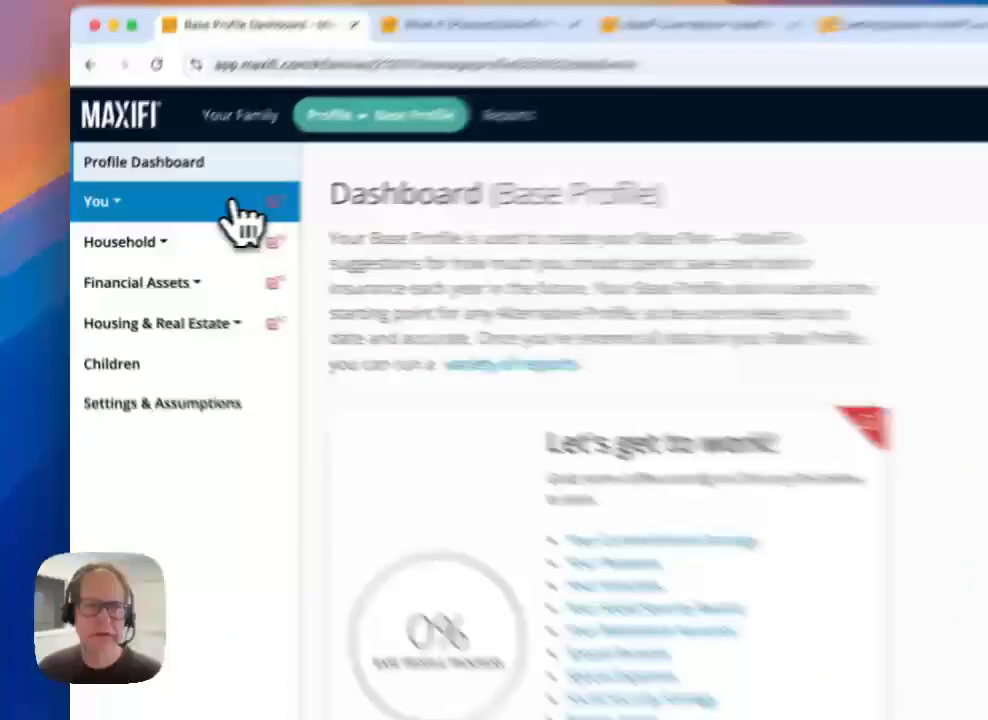
pyautogui.click(180, 217)
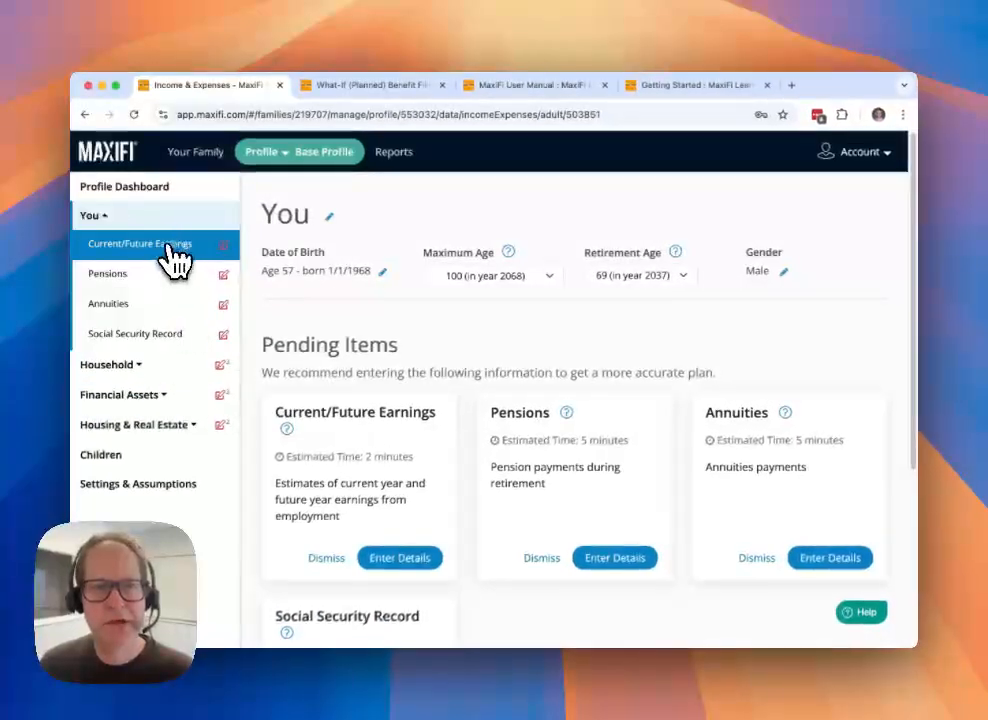
pyautogui.click(160, 256)
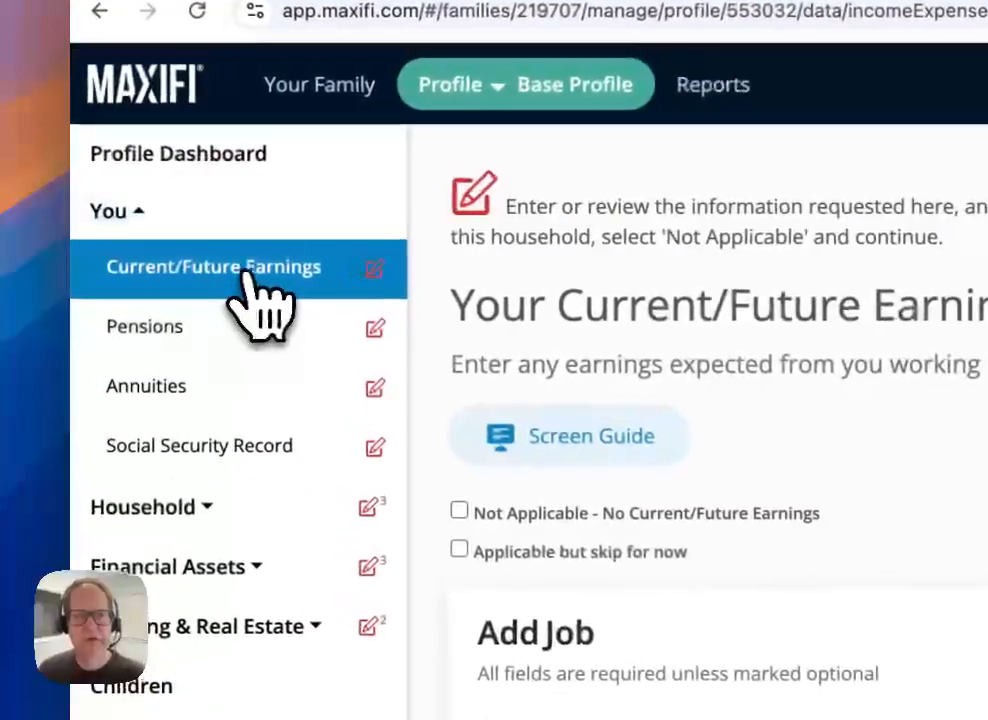
# Mark your pensions as Not Applicable in the base profile and save that choice
pyautogui.click(145, 275)
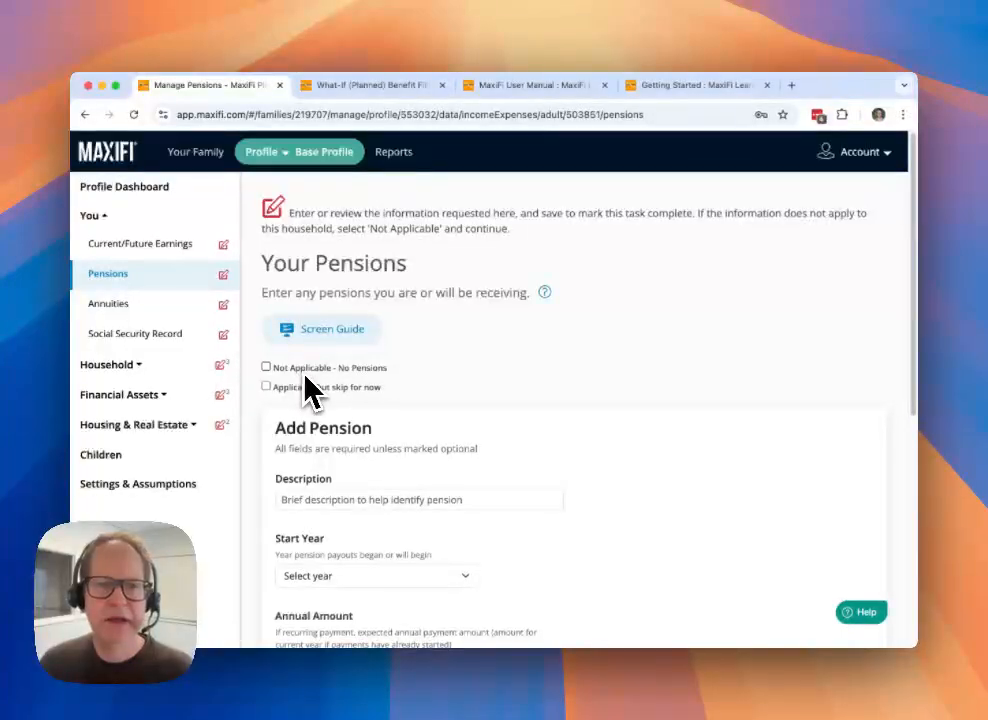
pyautogui.click(292, 369)
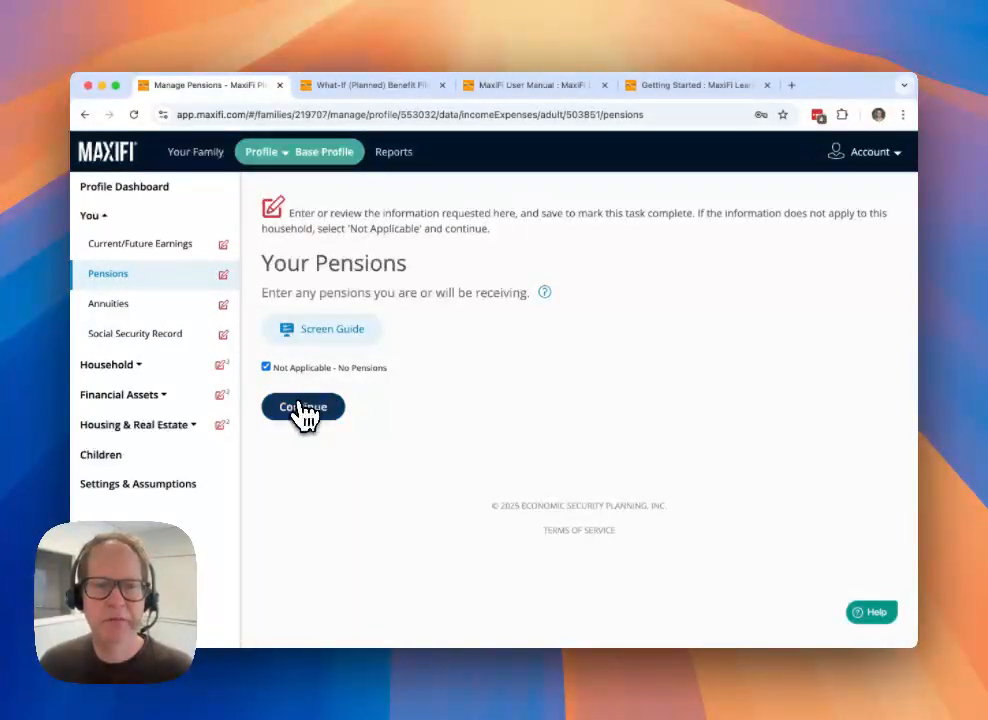
pyautogui.click(304, 412)
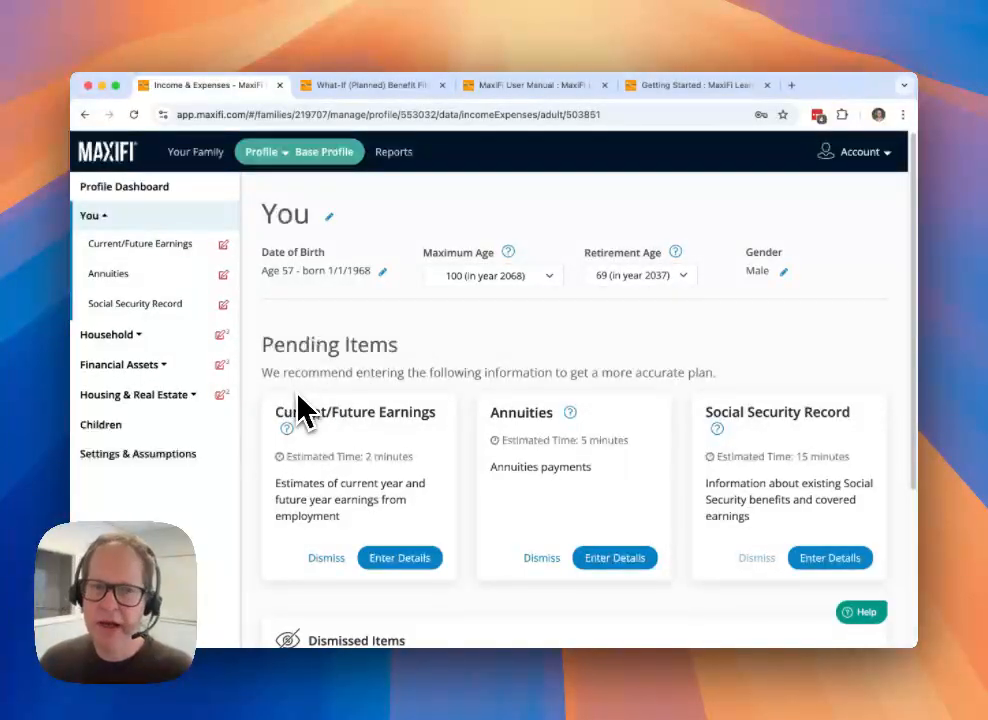
# Restore Pensions from the dismissed items and look over its Add Pension form
pyautogui.scroll(-1, 330, 390)
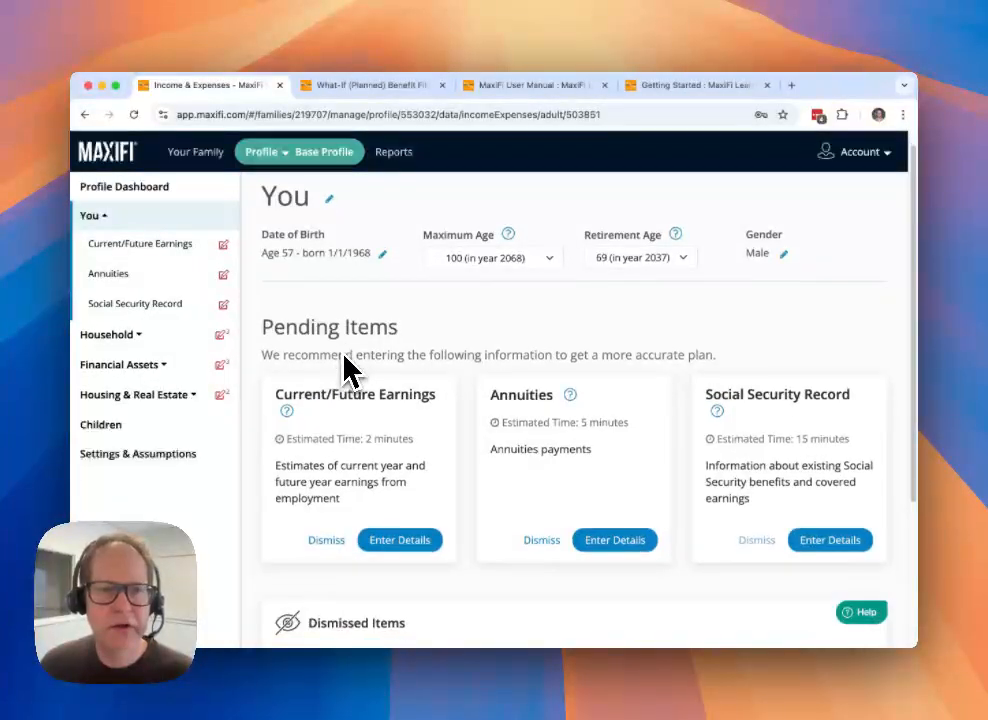
pyautogui.scroll(-1, 345, 368)
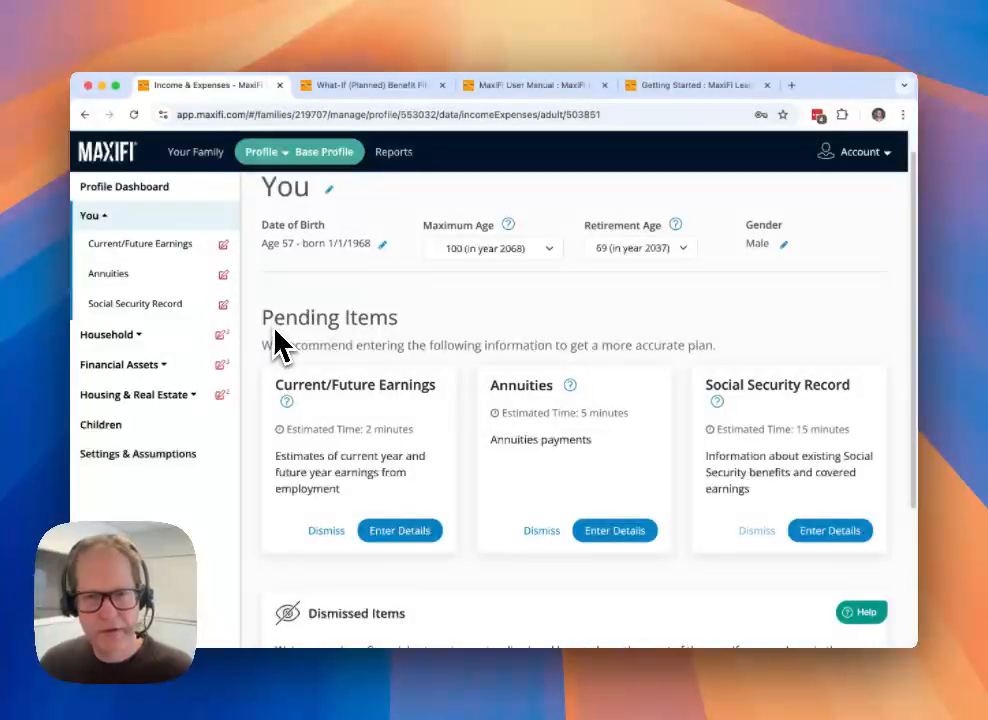
pyautogui.scroll(-4, 418, 328)
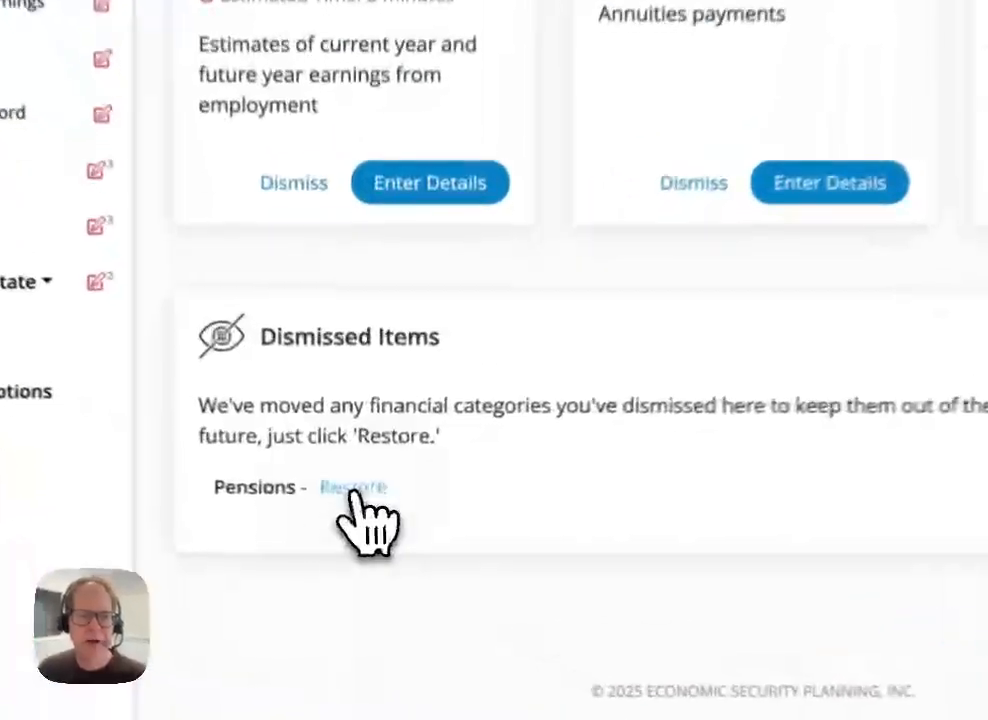
pyautogui.click(356, 506)
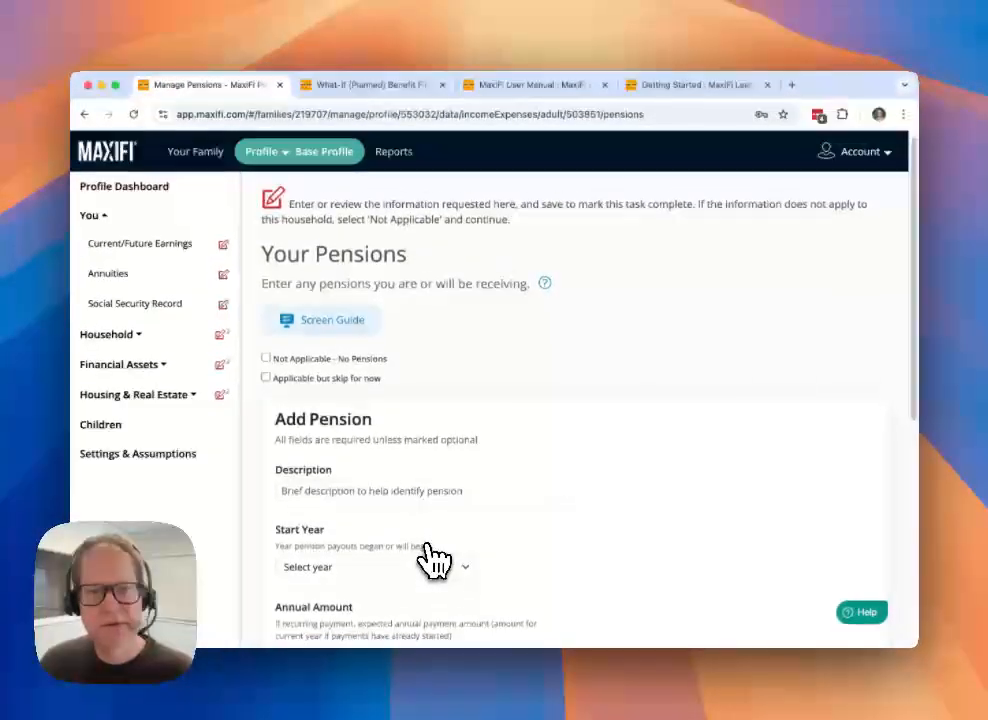
pyautogui.scroll(-1, 436, 559)
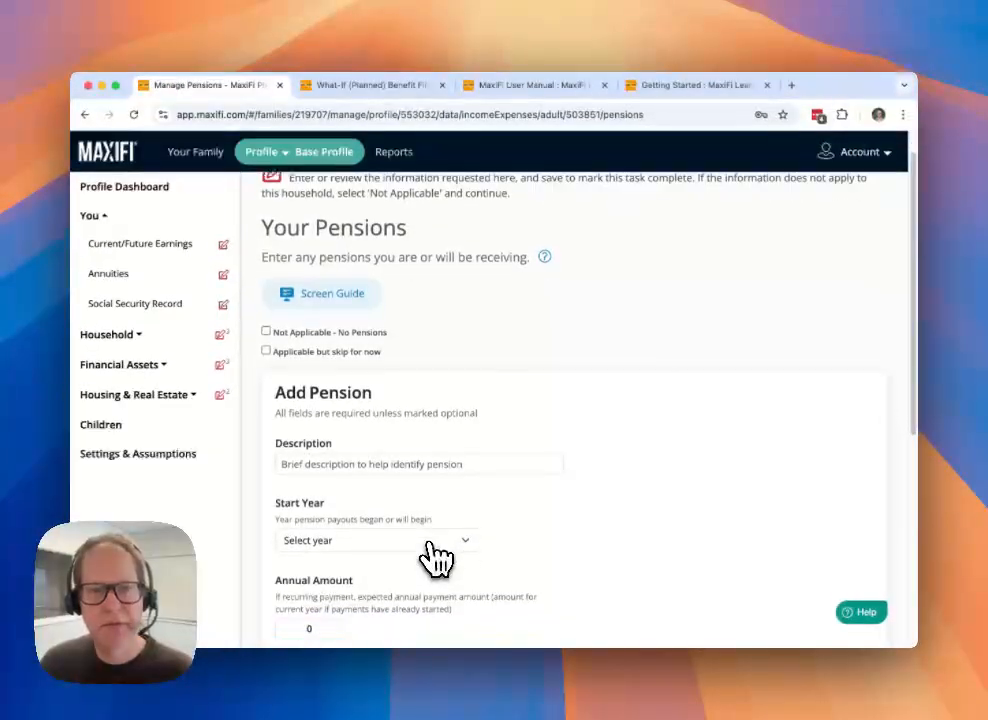
pyautogui.scroll(-1, 467, 515)
pyautogui.scroll(-1, 470, 516)
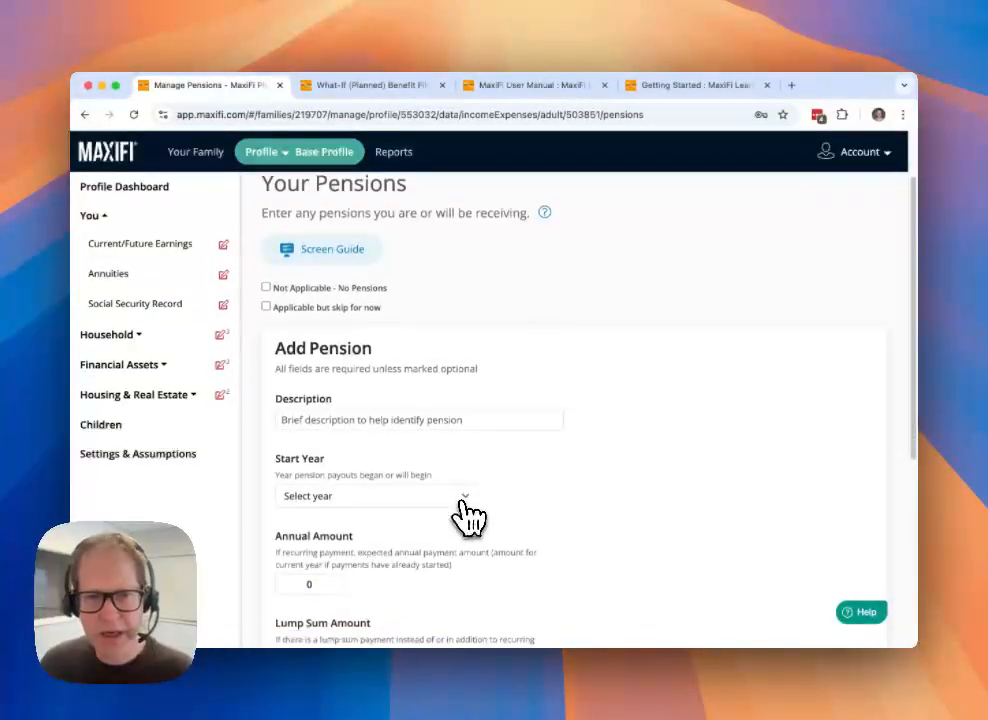
pyautogui.scroll(1, 470, 516)
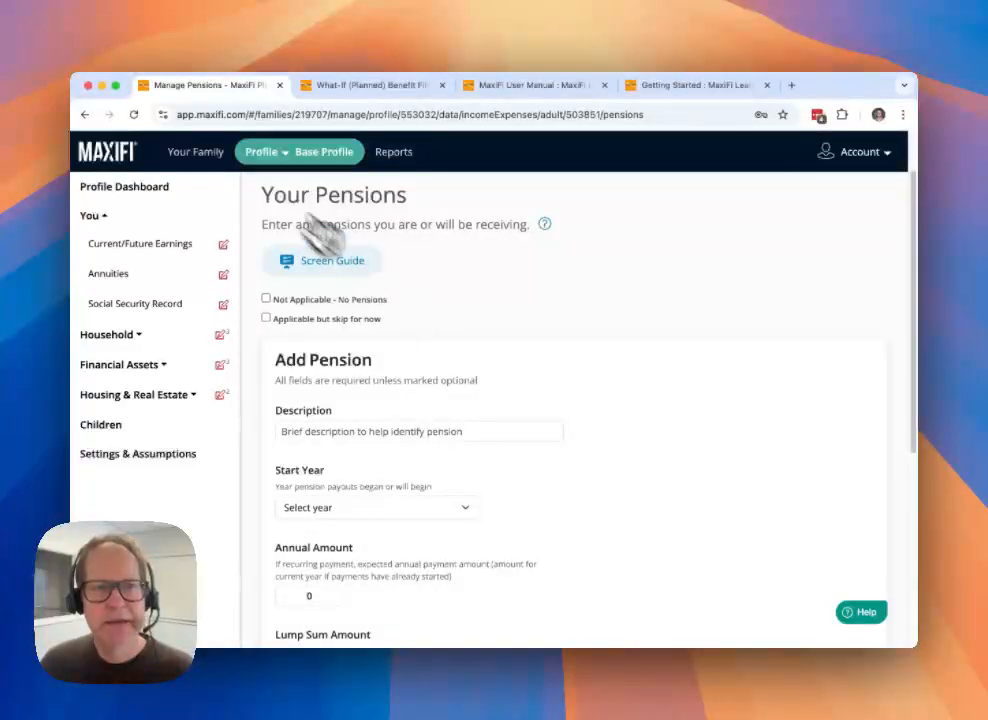
# Return to the family overview, open the base profile's reports, and examine the available report types
pyautogui.click(197, 152)
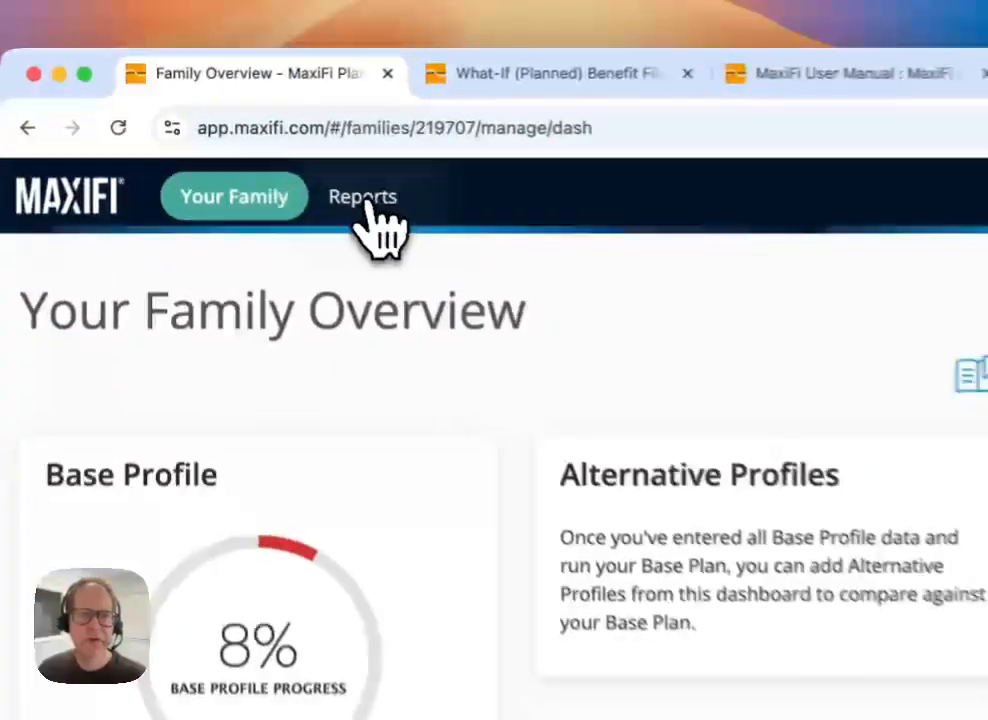
pyautogui.click(268, 155)
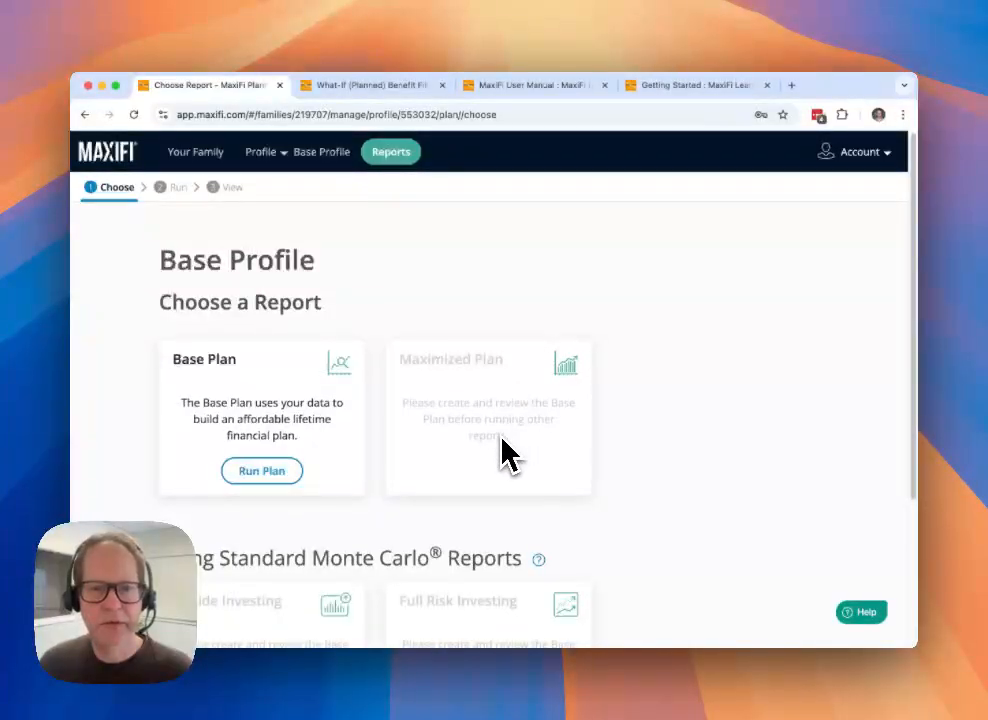
pyautogui.scroll(-1, 551, 468)
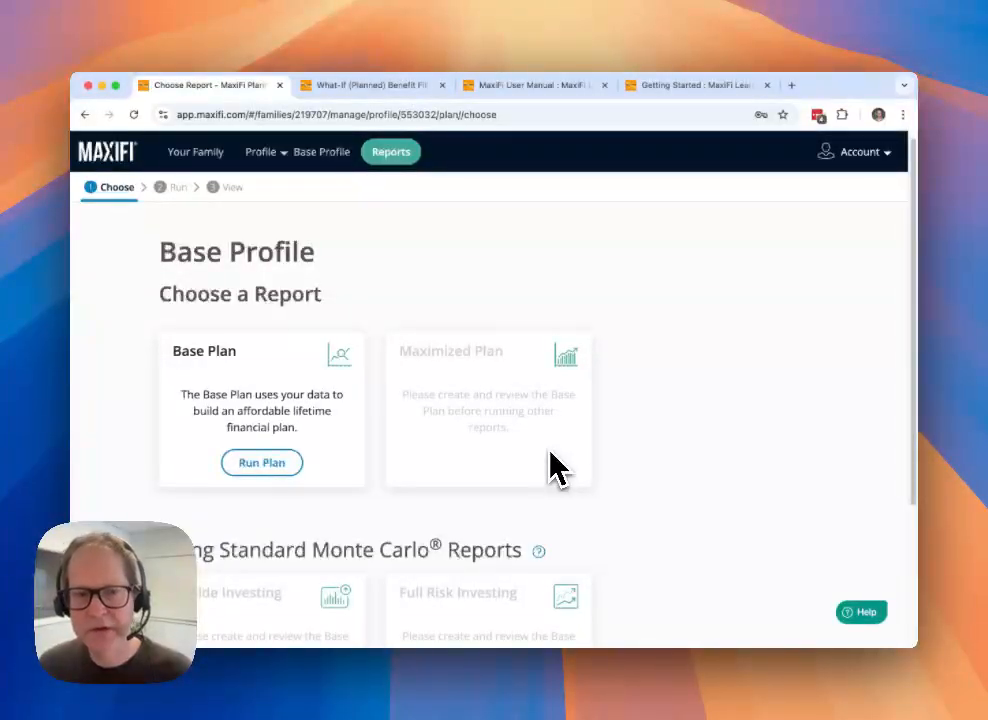
pyautogui.scroll(-1, 400, 510)
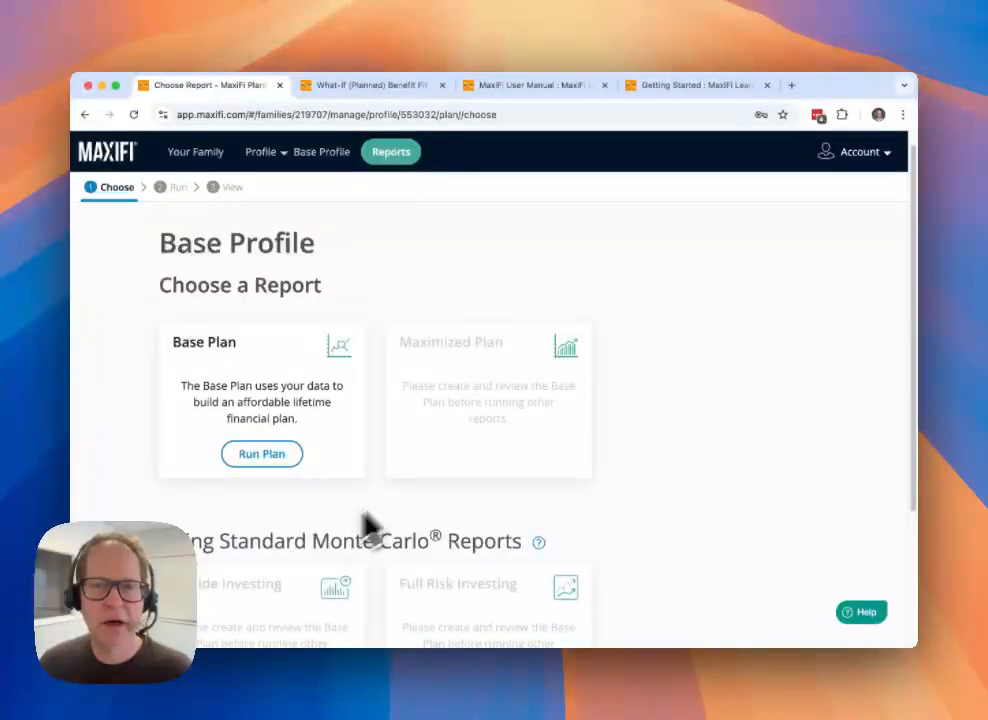
pyautogui.scroll(2, 591, 347)
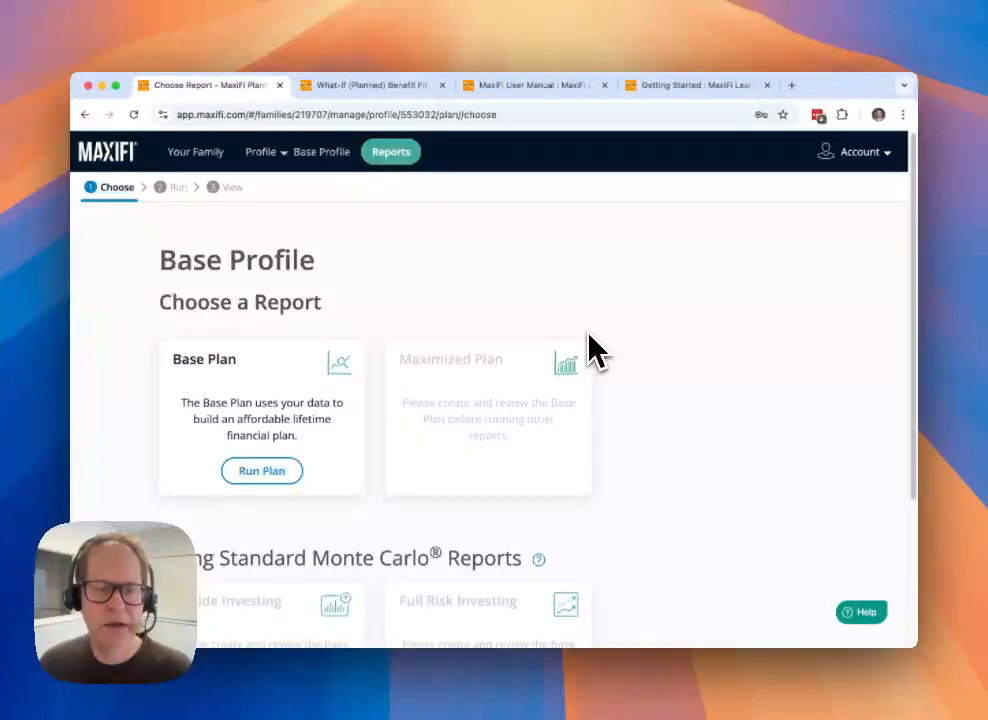